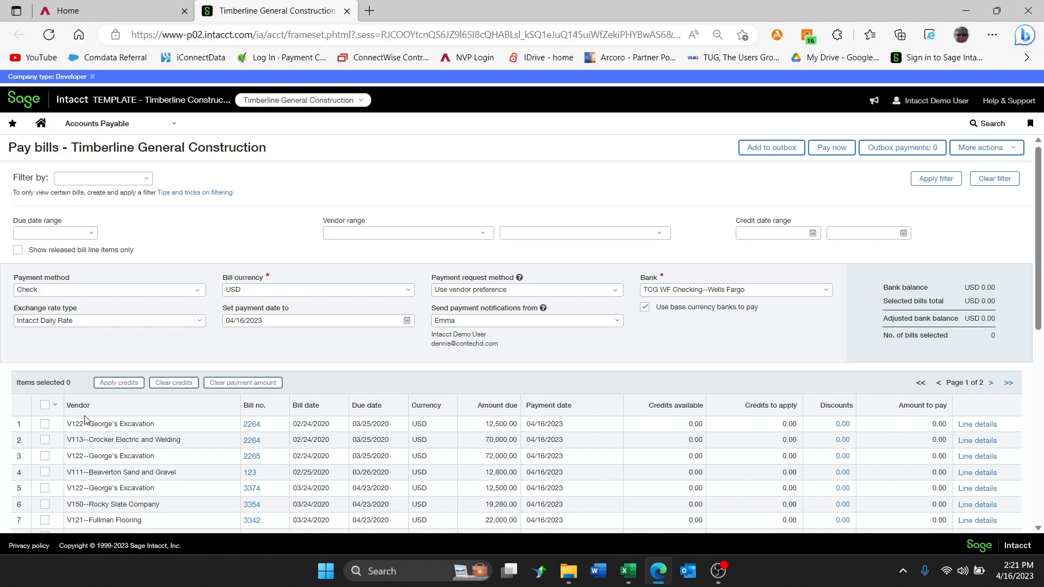
# Step: Select bill 2264 for George's Excavation and bill 2264 for Crocker Electric and Welding and pay them immediately by check
pyautogui.click(46, 424)
pyautogui.click(46, 440)
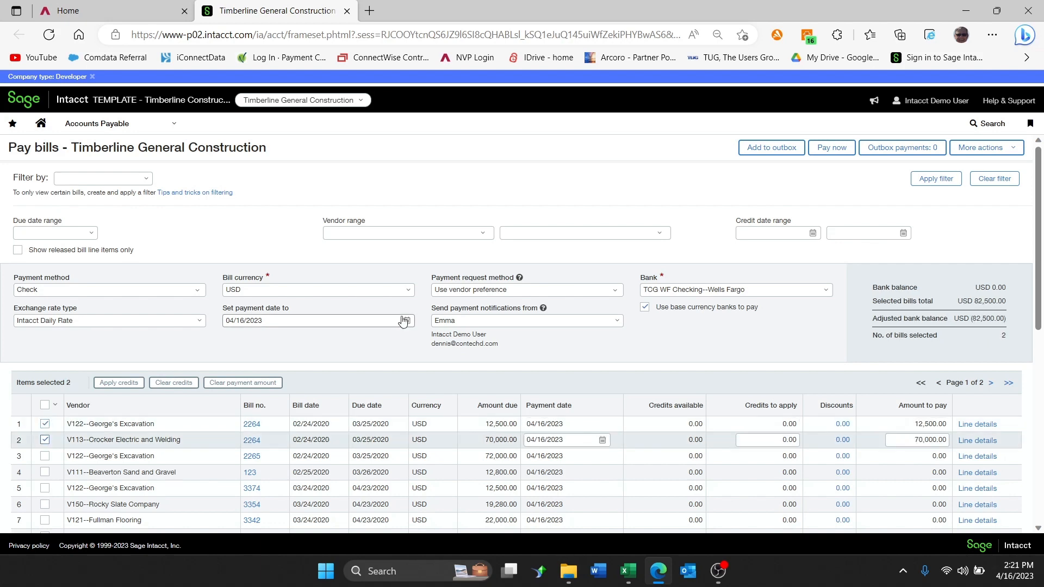
pyautogui.click(833, 154)
pyautogui.click(587, 121)
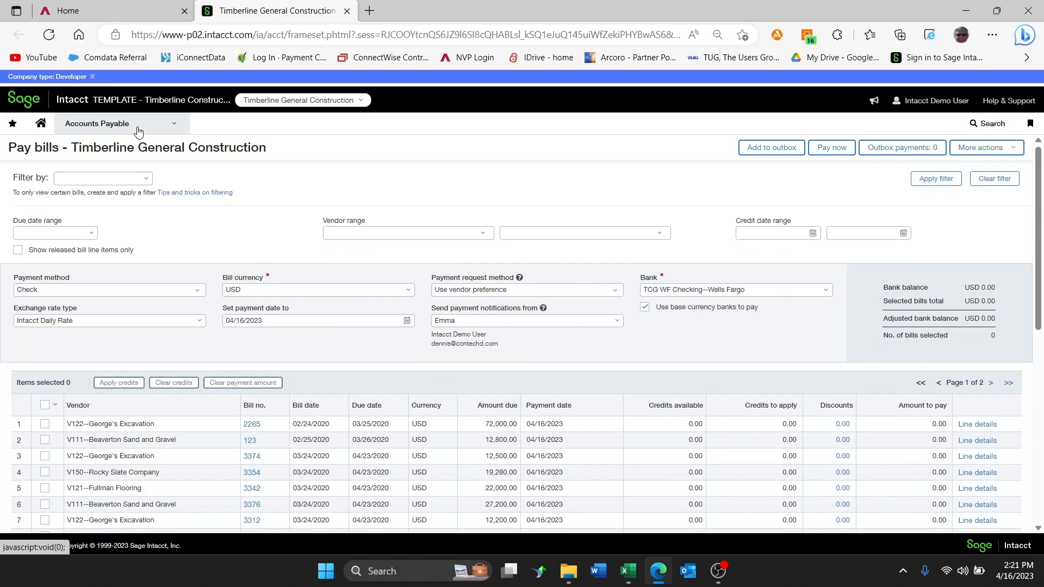
# Step: Open Print checks in Accounts Payable and print the checks for A-1 Electric Company and Alpha Insulation
pyautogui.click(137, 128)
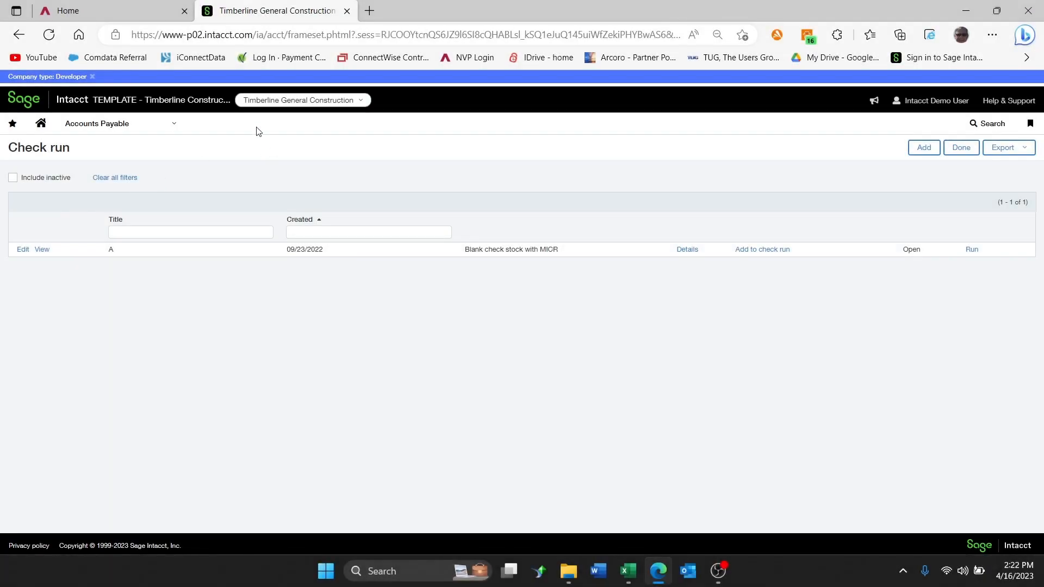
pyautogui.click(160, 125)
pyautogui.click(240, 326)
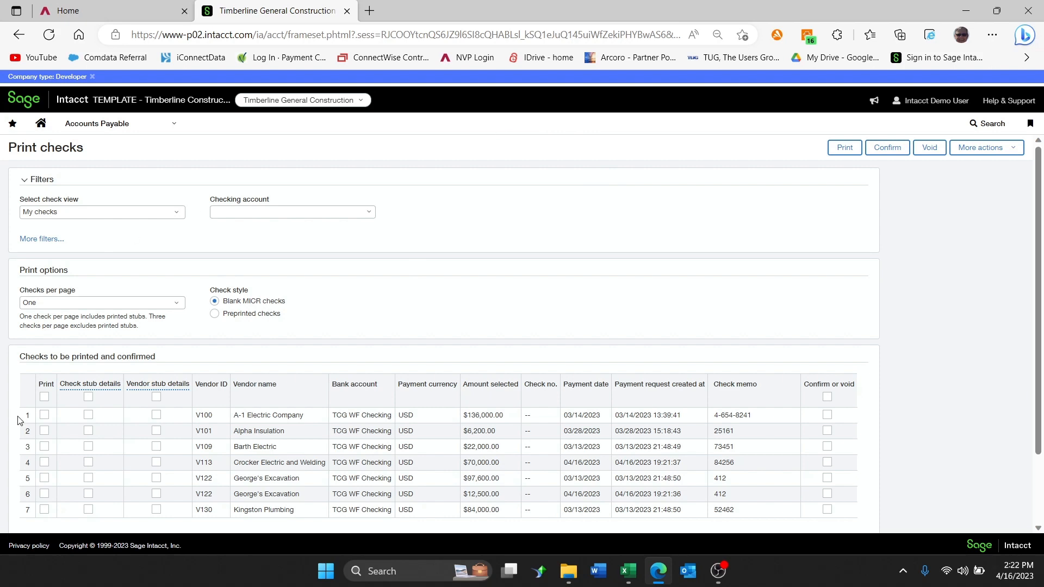
pyautogui.click(45, 416)
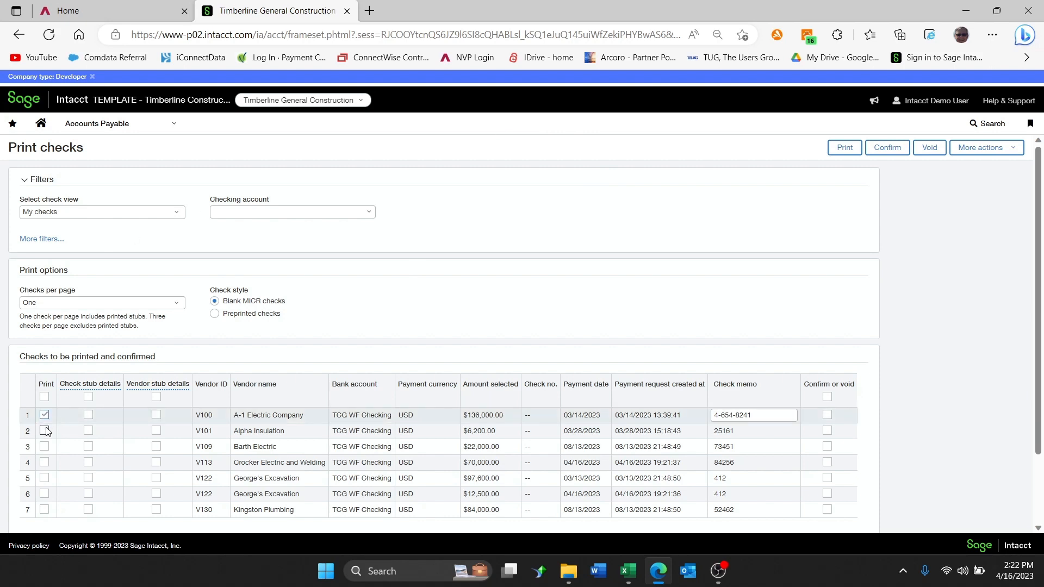
pyautogui.click(44, 430)
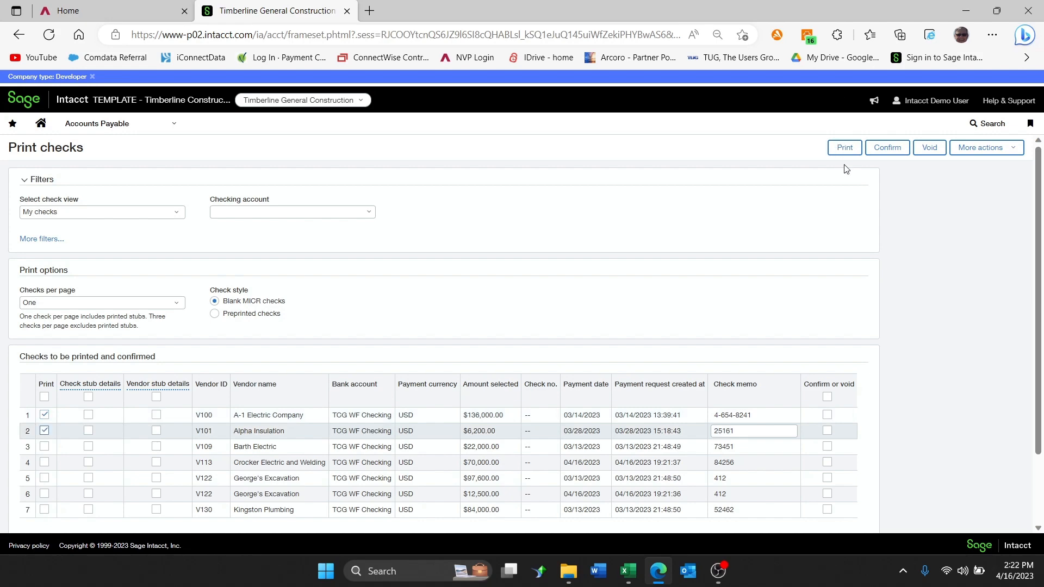
pyautogui.click(846, 148)
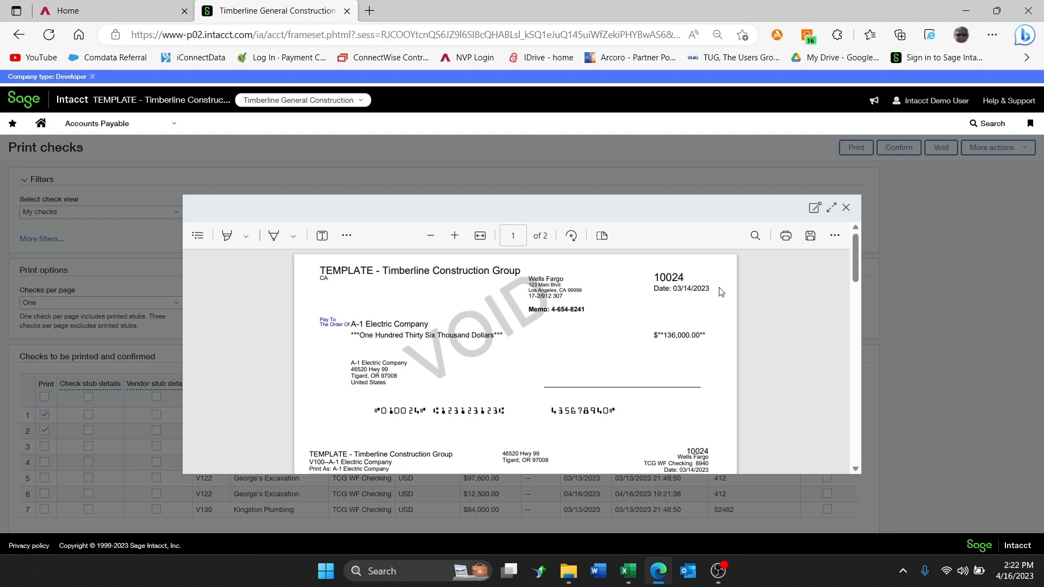
# Step: Save the printed checks as a PDF named check and confirm both checks
pyautogui.click(811, 237)
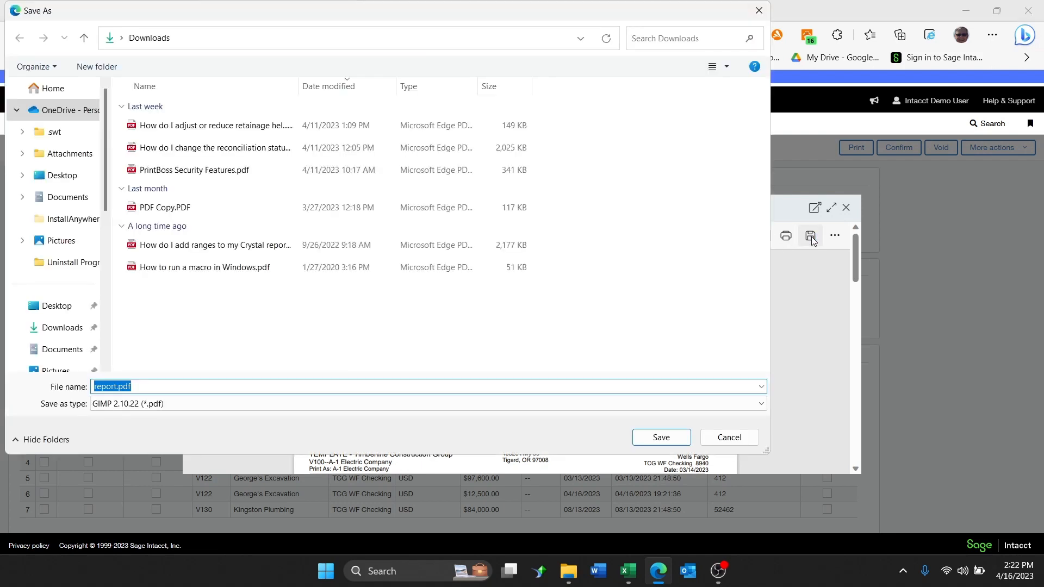
pyautogui.write('check')
pyautogui.press('Return')
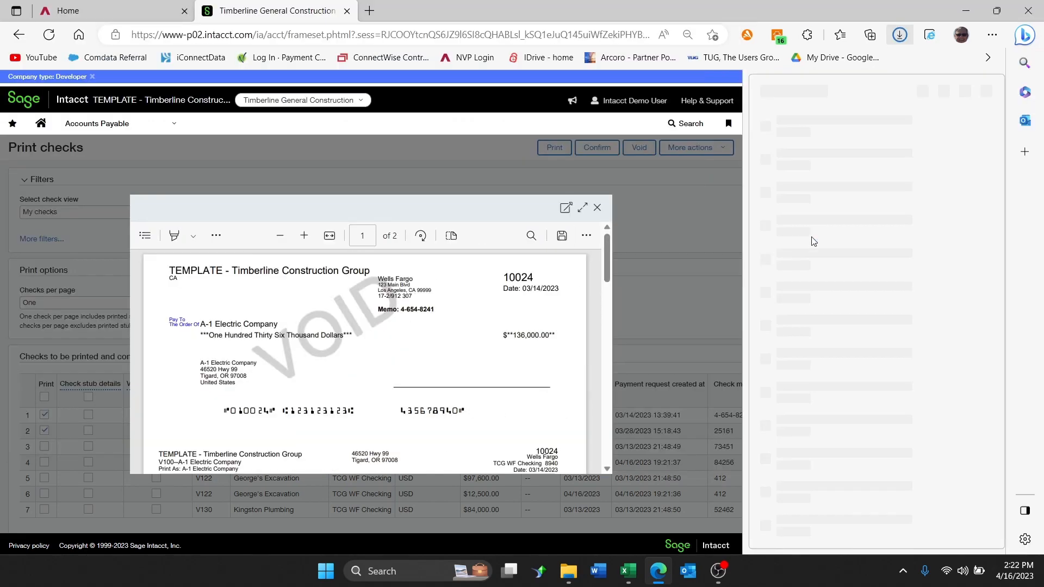
pyautogui.click(987, 92)
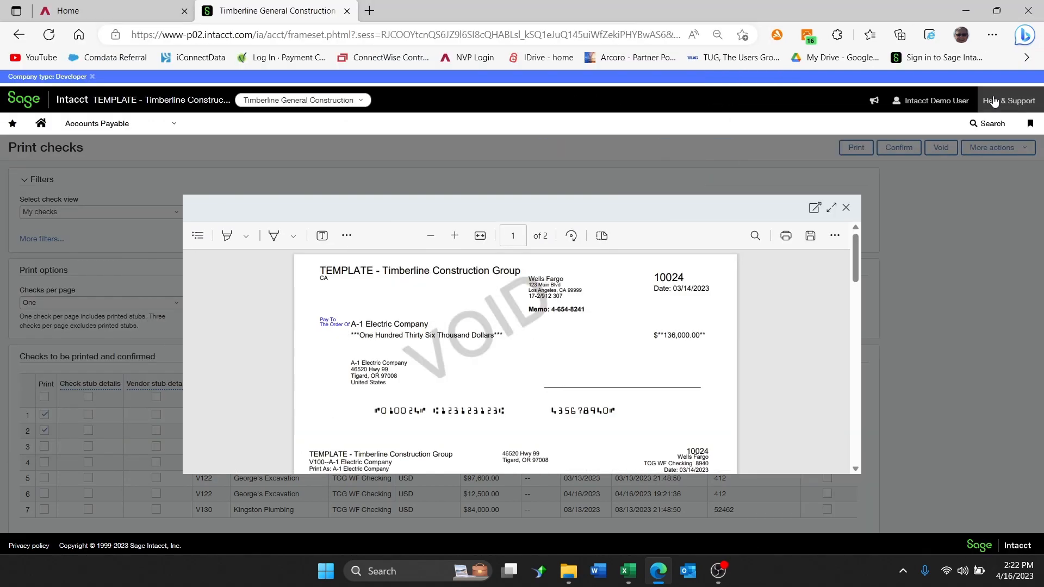
pyautogui.click(846, 208)
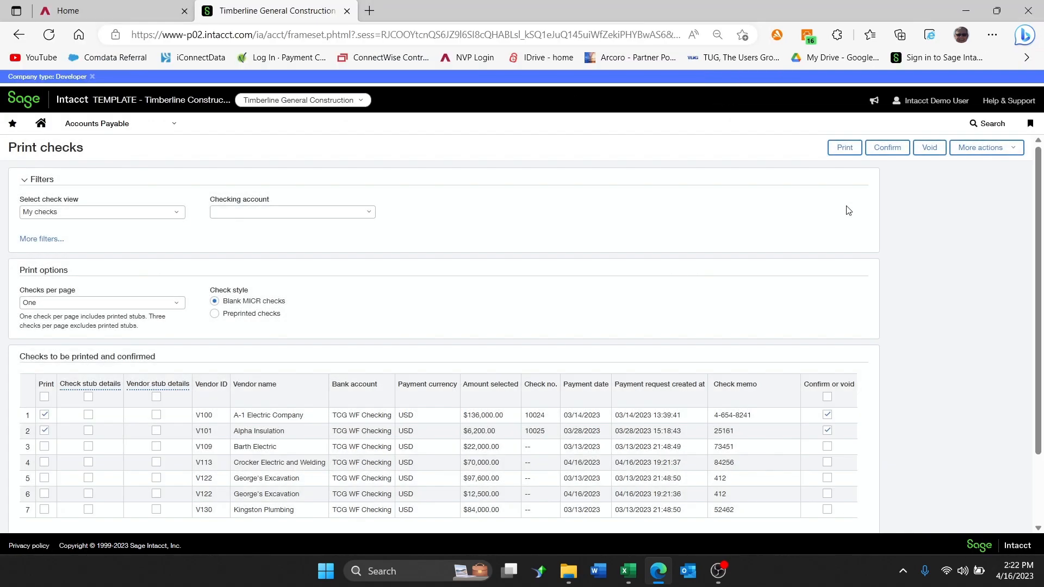
pyautogui.click(898, 151)
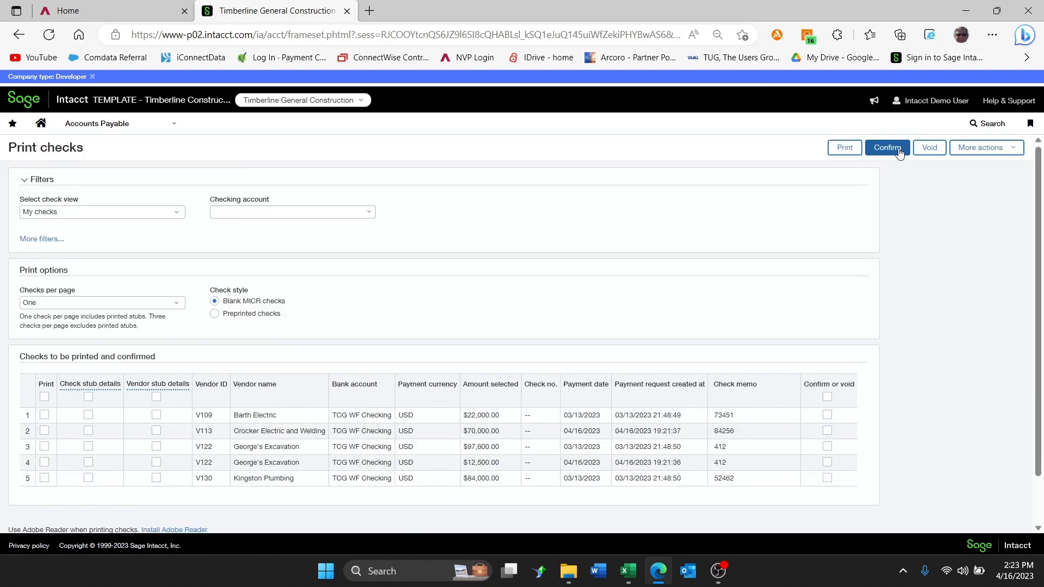
# Step: Switch to NVoicePay Upload for Sage Intacct, log on with the account password, and select the Timberline General Construction location
pyautogui.click(965, 14)
pyautogui.doubleClick(38, 217)
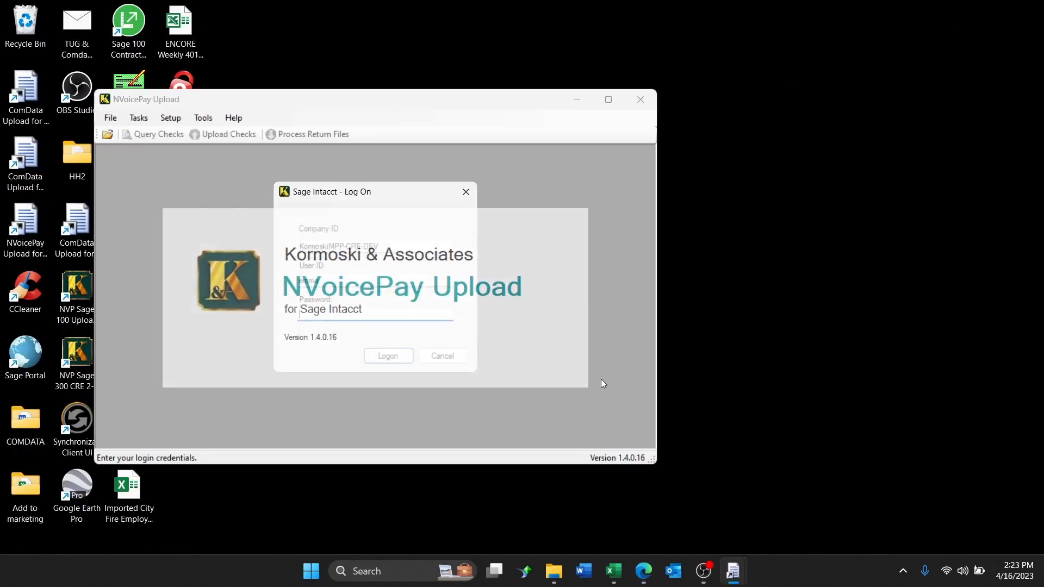
pyautogui.hotkey('ctrl', 'v')
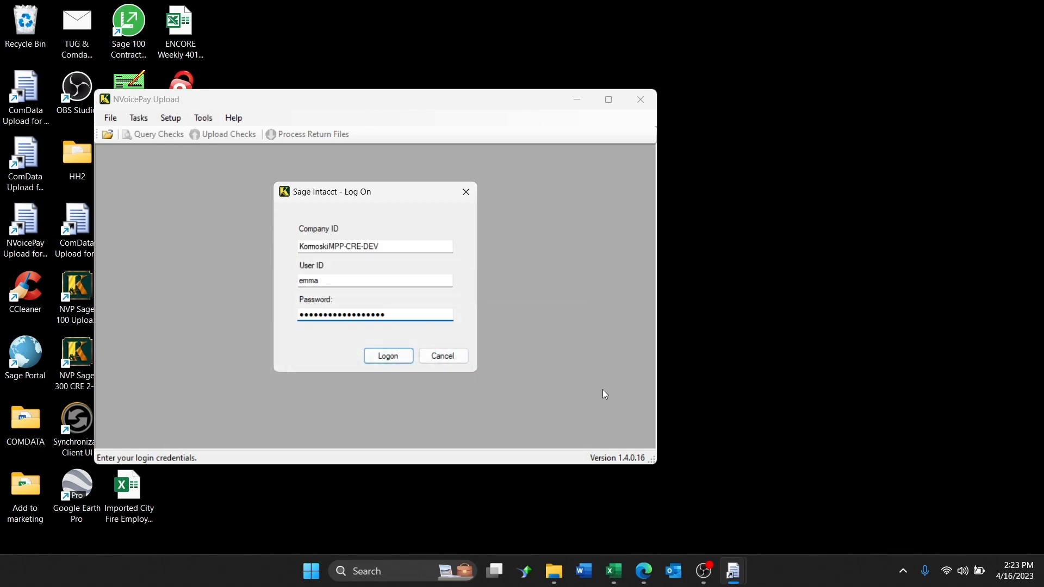
pyautogui.click(381, 360)
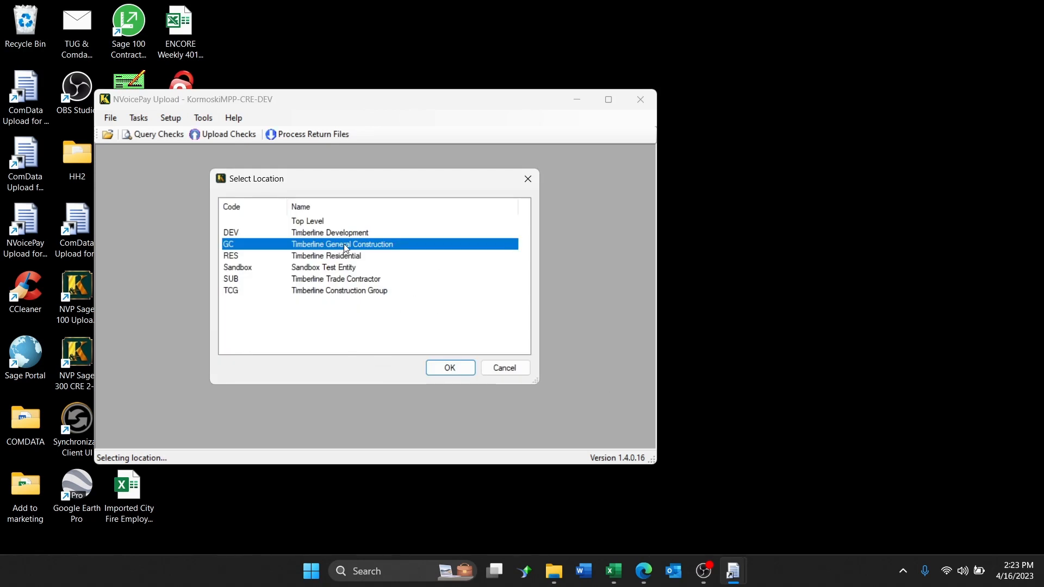
pyautogui.click(449, 368)
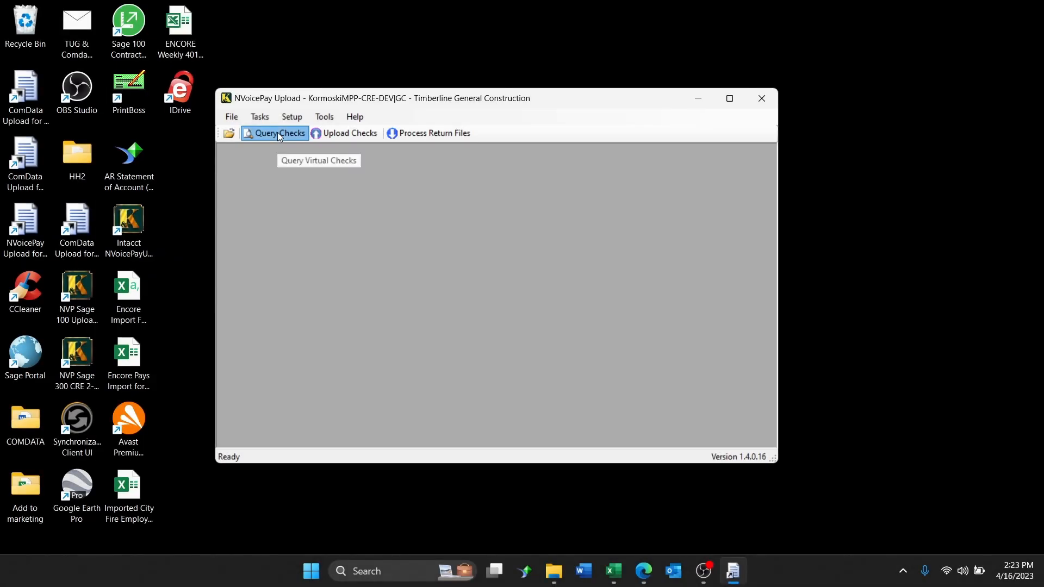
# Step: Query virtual checks for the TCG WF Checking account with a check date of 1/3/2023
pyautogui.click(279, 134)
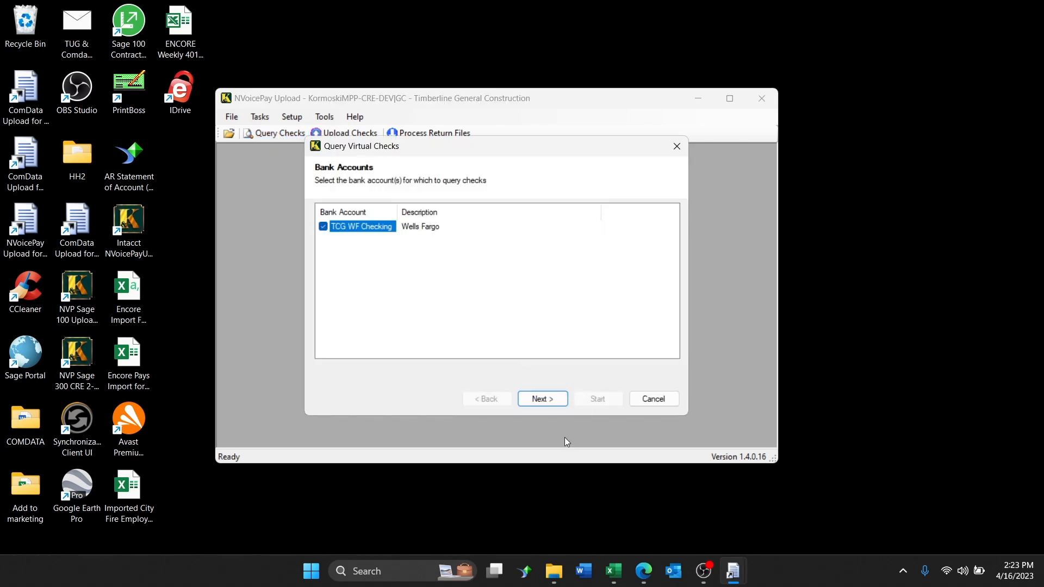
pyautogui.click(544, 399)
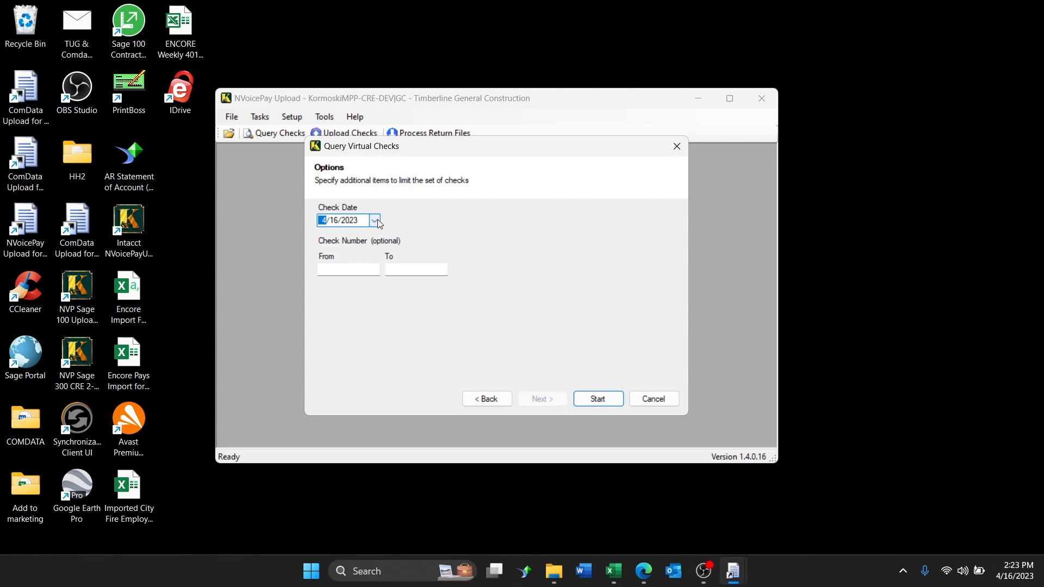
pyautogui.click(375, 221)
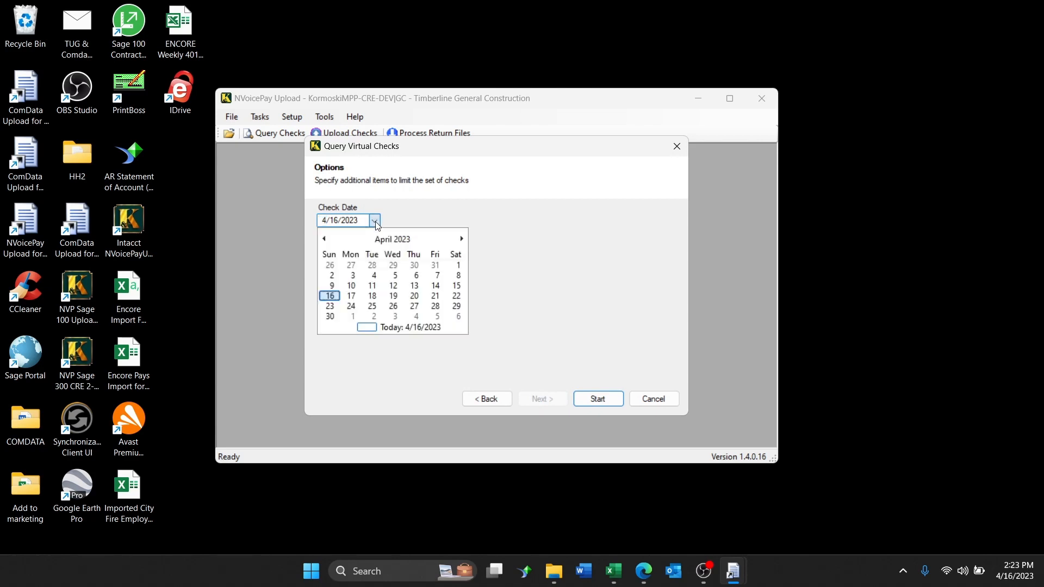
pyautogui.click(325, 239)
pyautogui.click(324, 239)
pyautogui.click(325, 239)
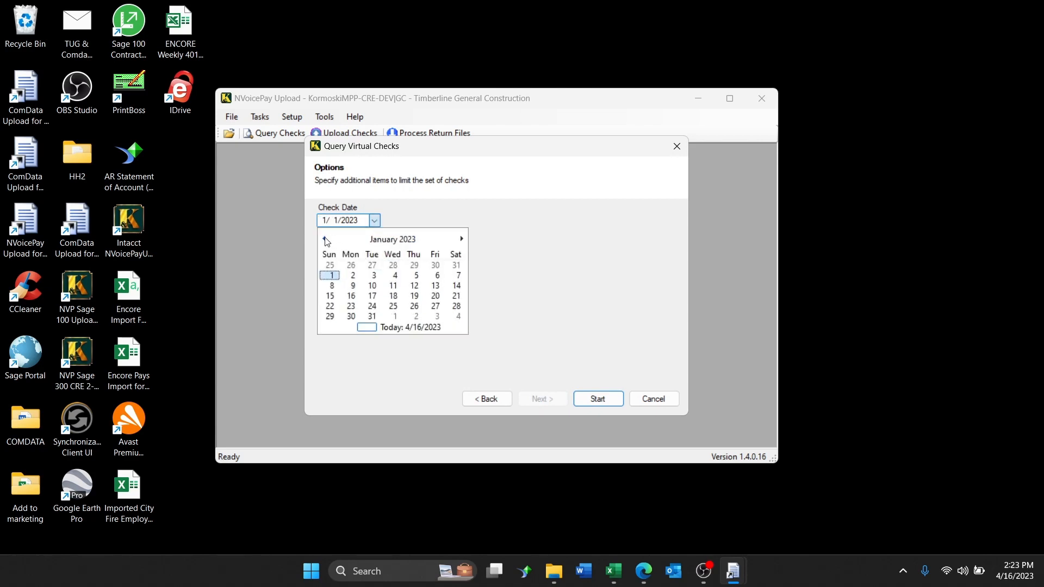
pyautogui.click(373, 276)
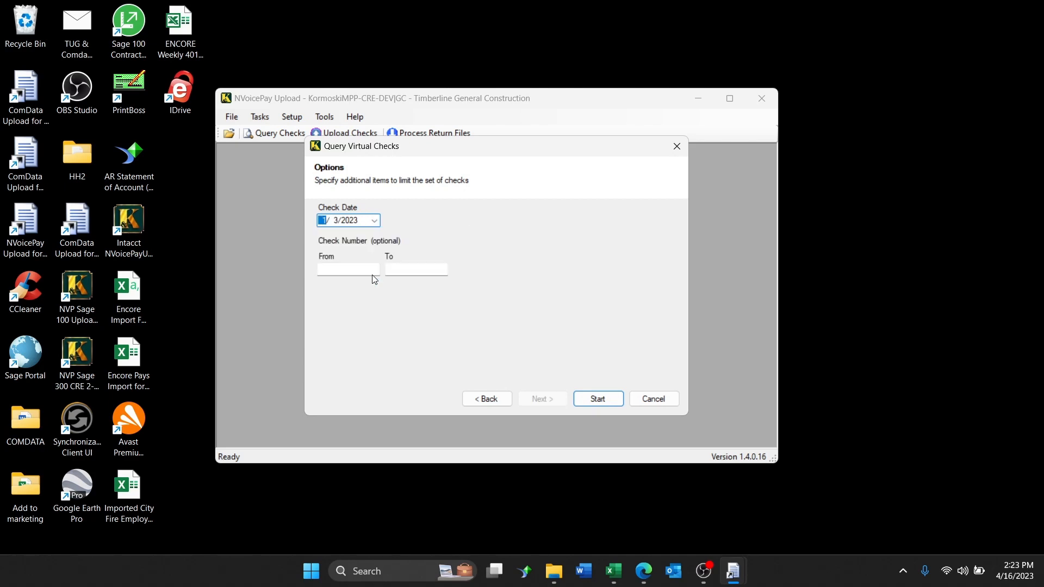
pyautogui.click(584, 397)
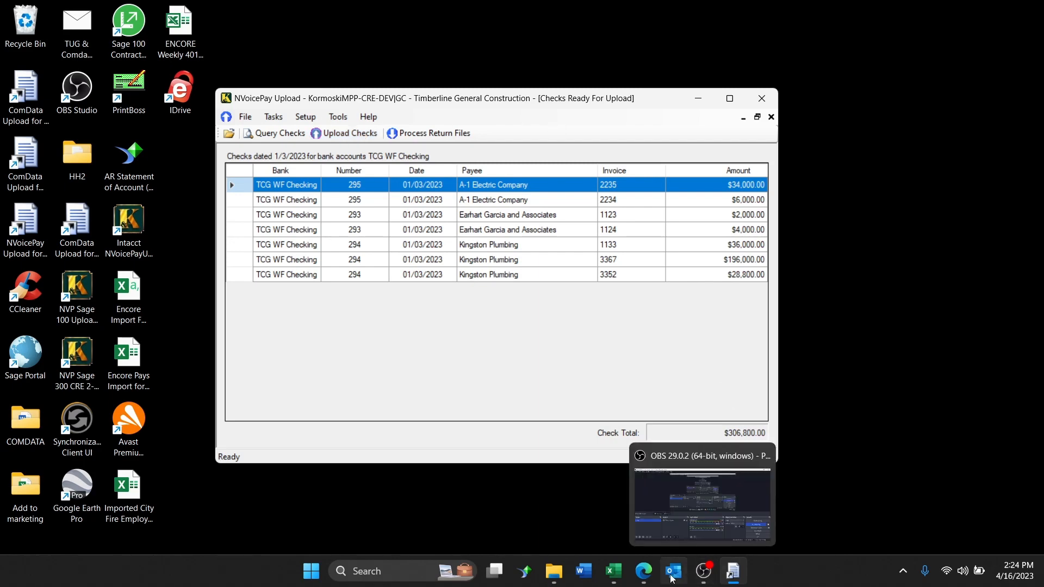
# Step: Switch to Corpay AP Gateway in the browser and open the processing details of the 04/16/2023 payment file
pyautogui.moveTo(648, 578)
pyautogui.click(635, 522)
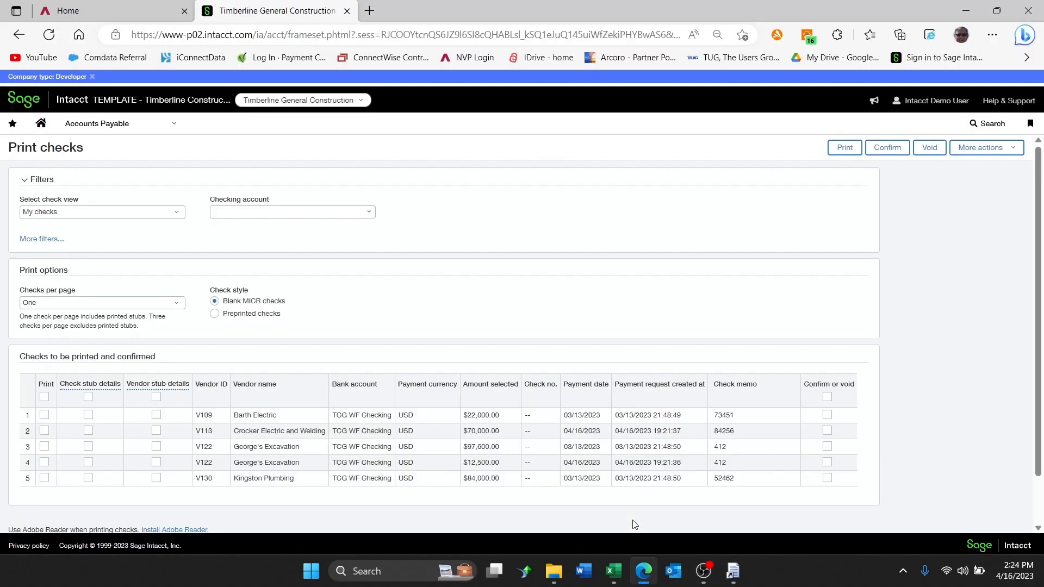
pyautogui.click(91, 11)
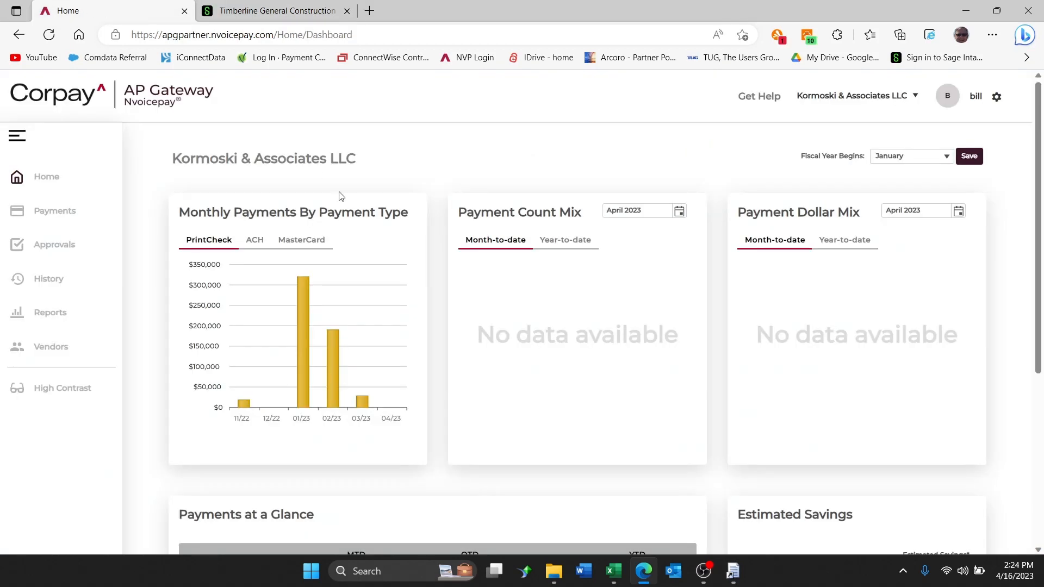
pyautogui.click(58, 217)
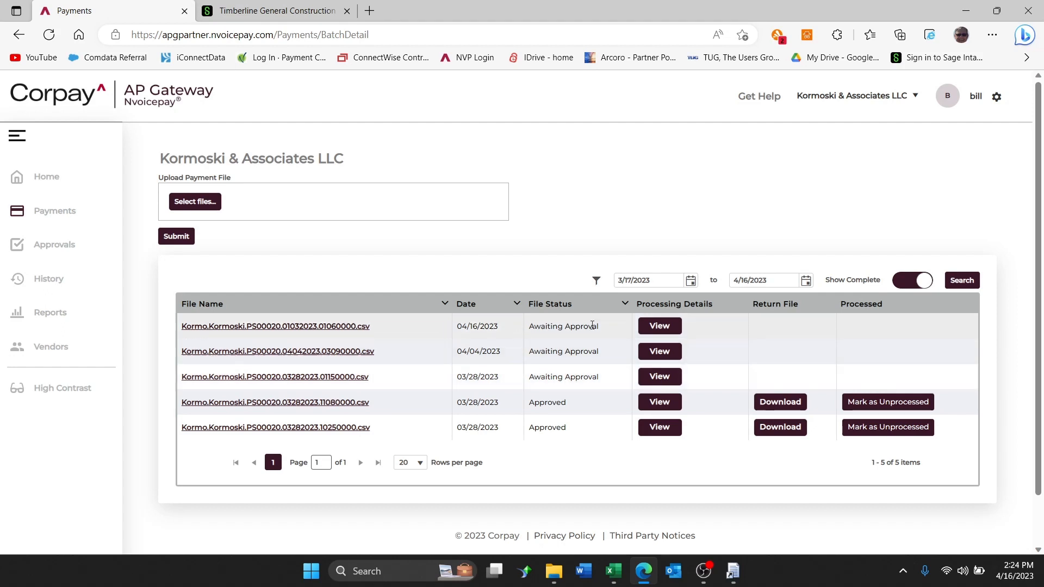
pyautogui.click(660, 327)
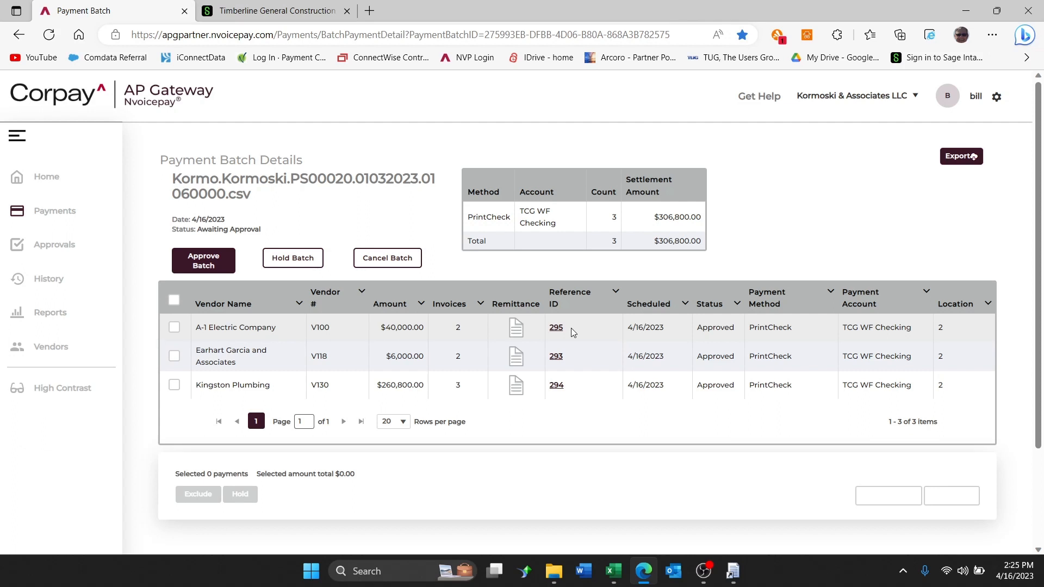
# Step: Examine the full remittance advice for the A-1 Electric Company payment, including its invoice lines, and close it
pyautogui.click(522, 334)
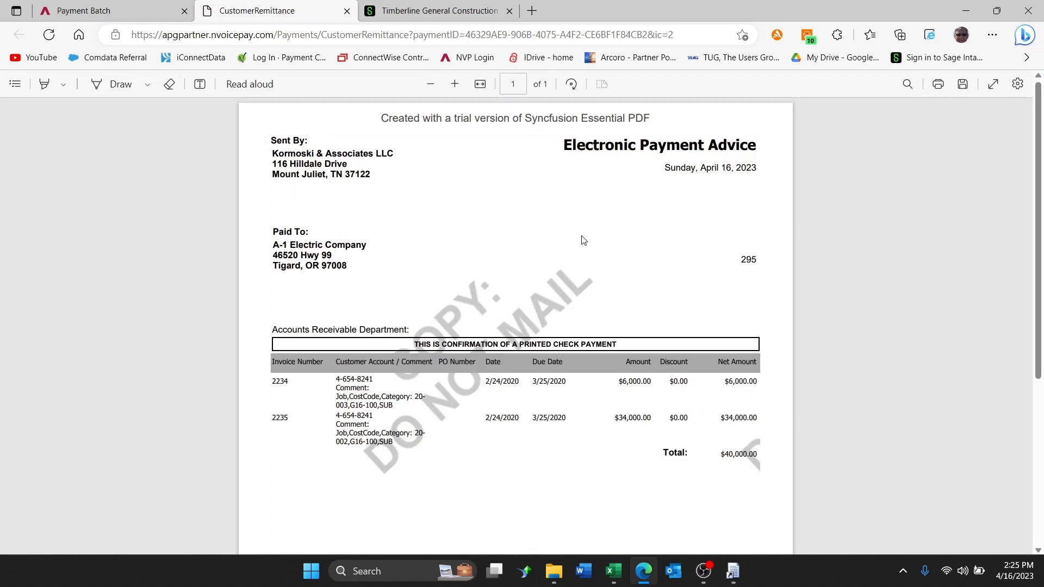
pyautogui.scroll(-2, 626, 269)
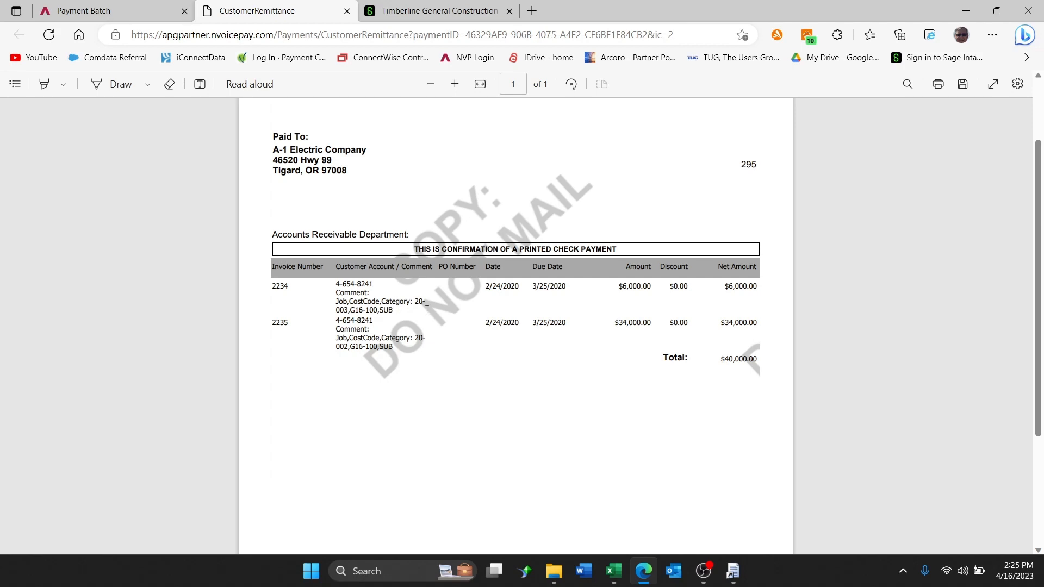
pyautogui.scroll(-4, 719, 402)
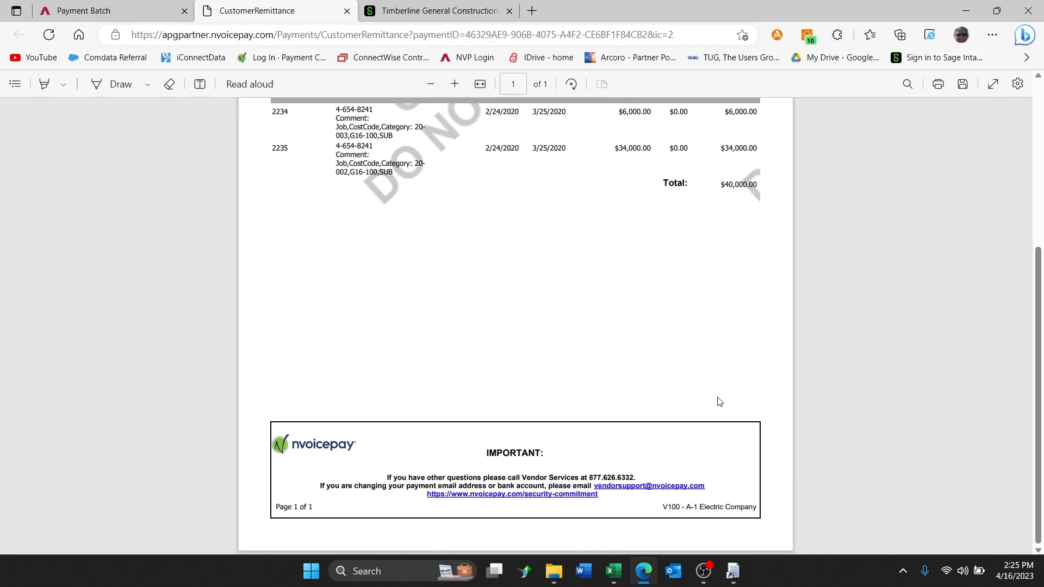
pyautogui.scroll(6, 719, 402)
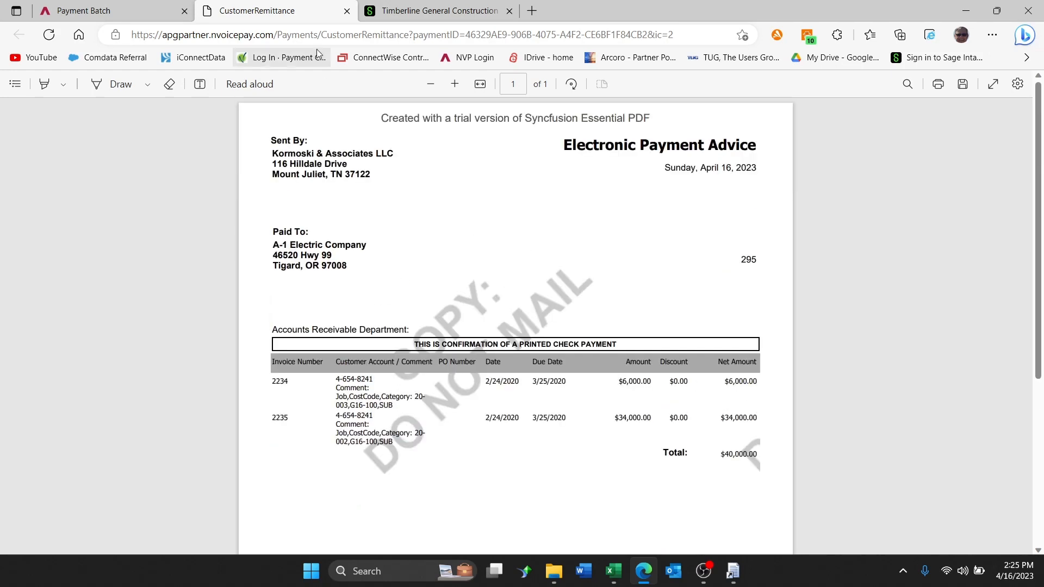
pyautogui.click(347, 16)
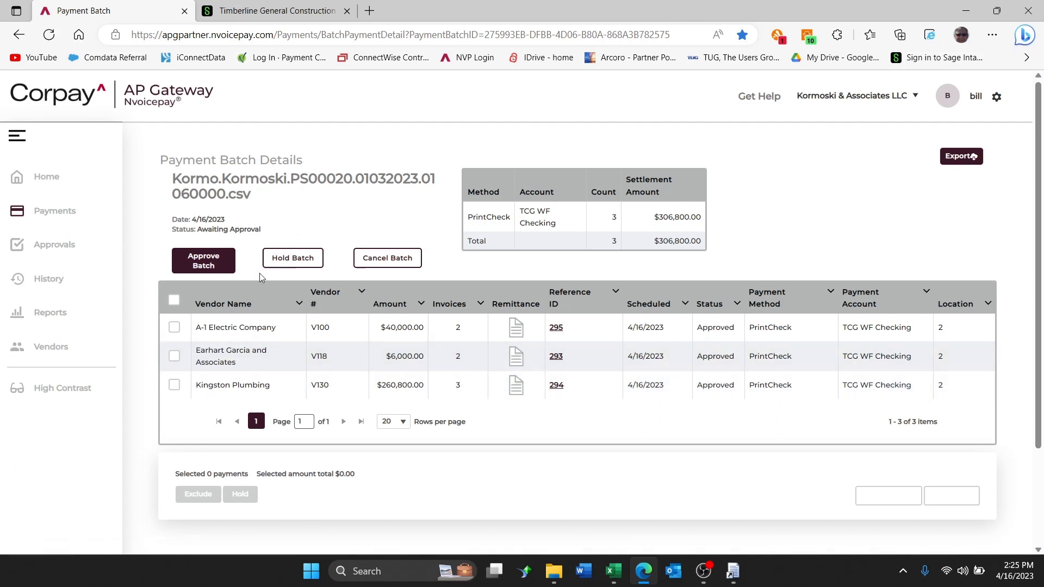
# Step: Try to approve the payment batch, and start processing return files in NVoicePay Upload
pyautogui.click(228, 263)
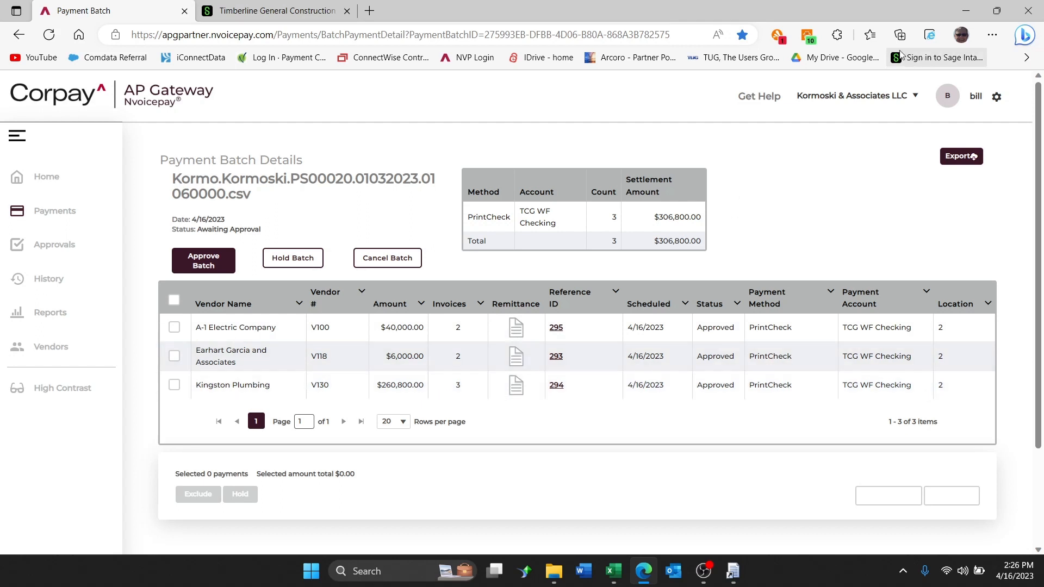
pyautogui.click(966, 16)
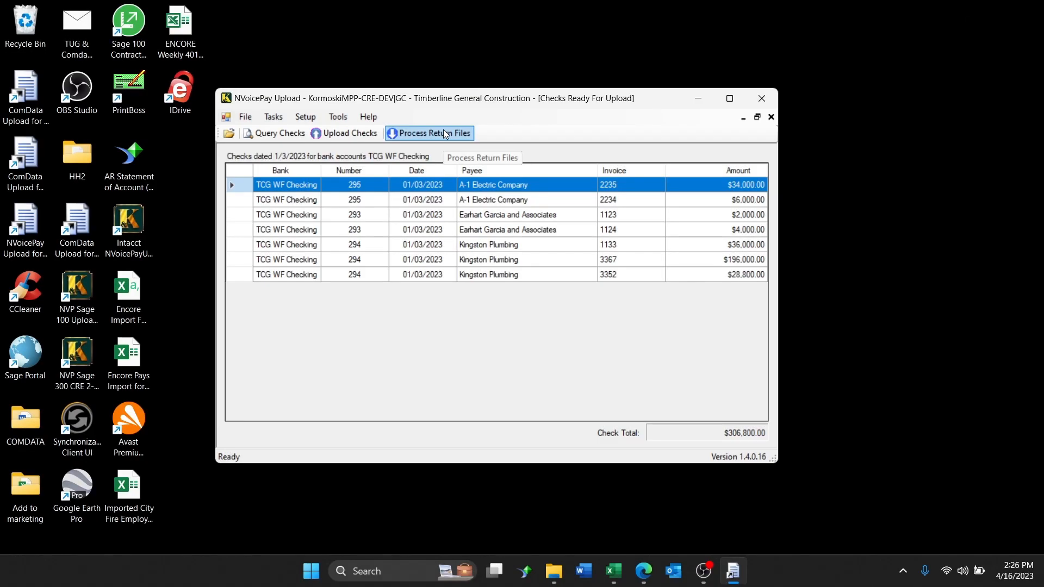
pyautogui.click(445, 134)
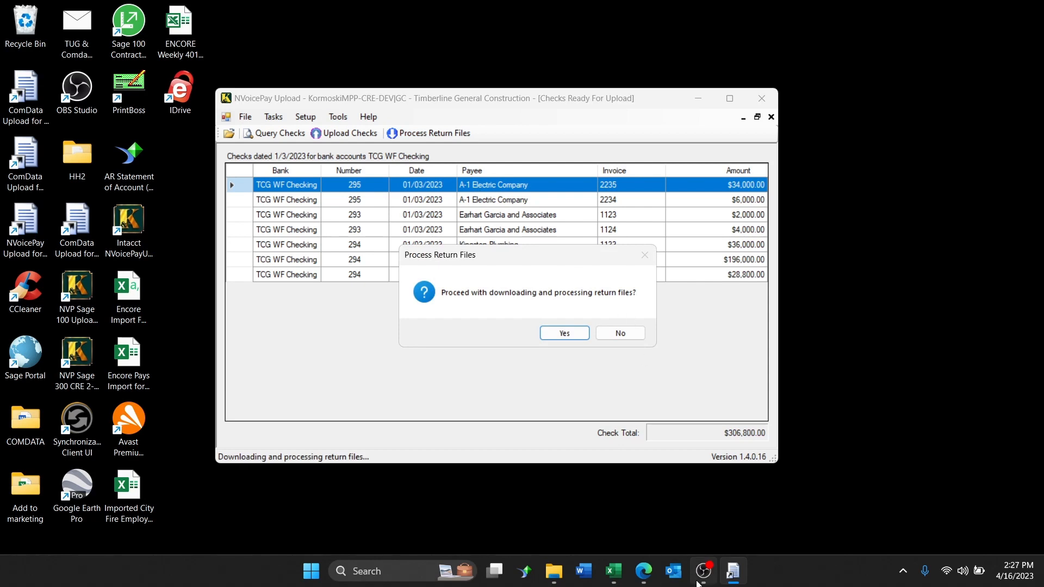
# Step: Switch to the Sage Intacct bills list and examine the payment notes under Additional information for A-1 Electric Company's bill 321
pyautogui.click(640, 576)
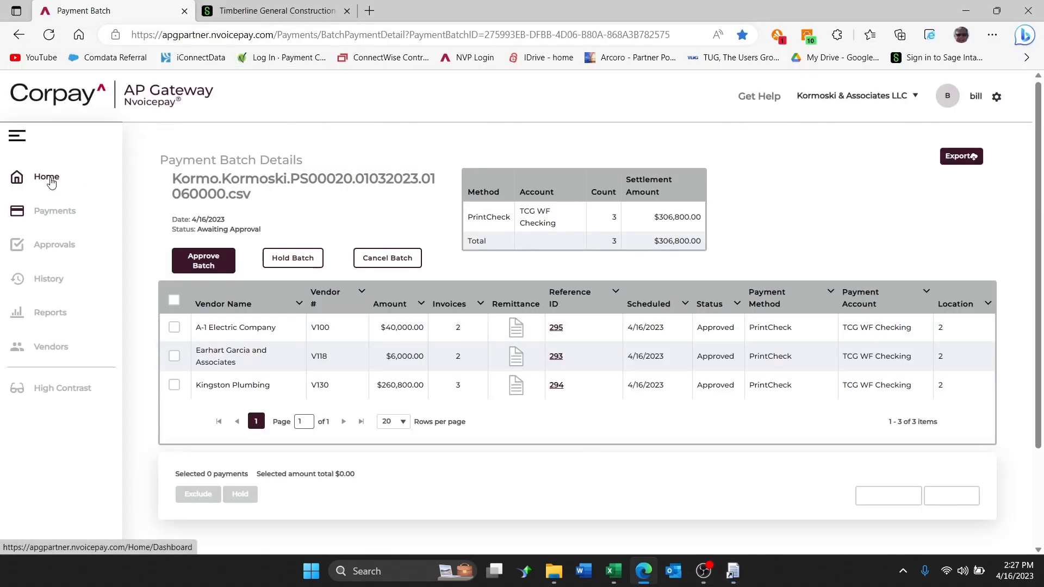
pyautogui.click(303, 16)
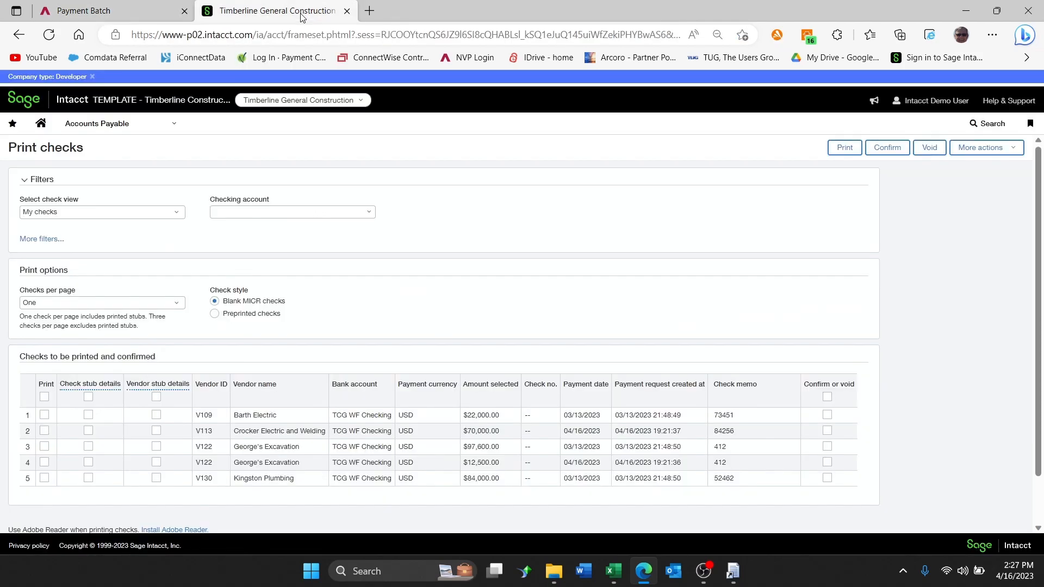
pyautogui.click(173, 123)
pyautogui.click(253, 197)
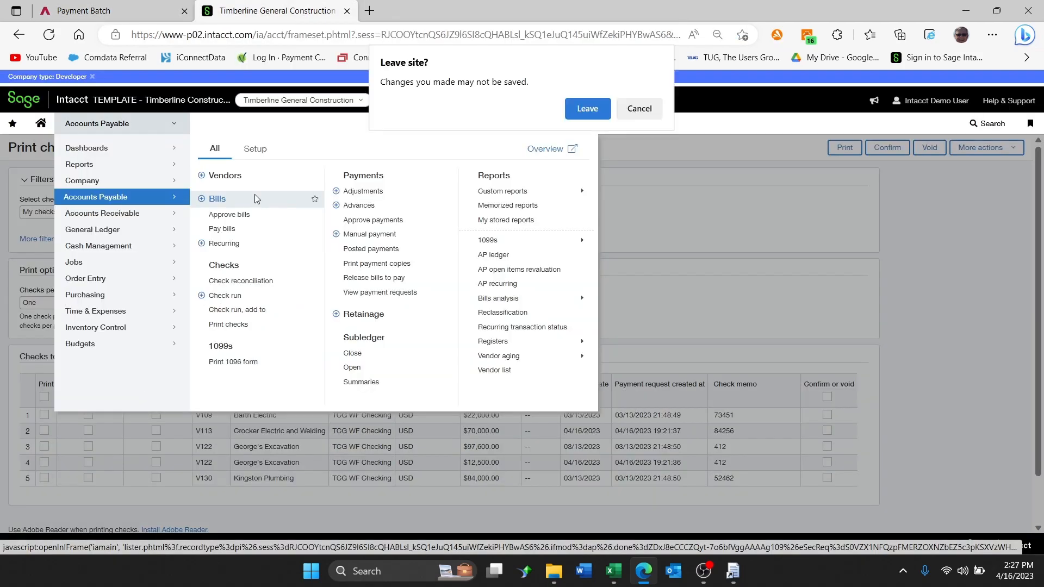
pyautogui.click(598, 111)
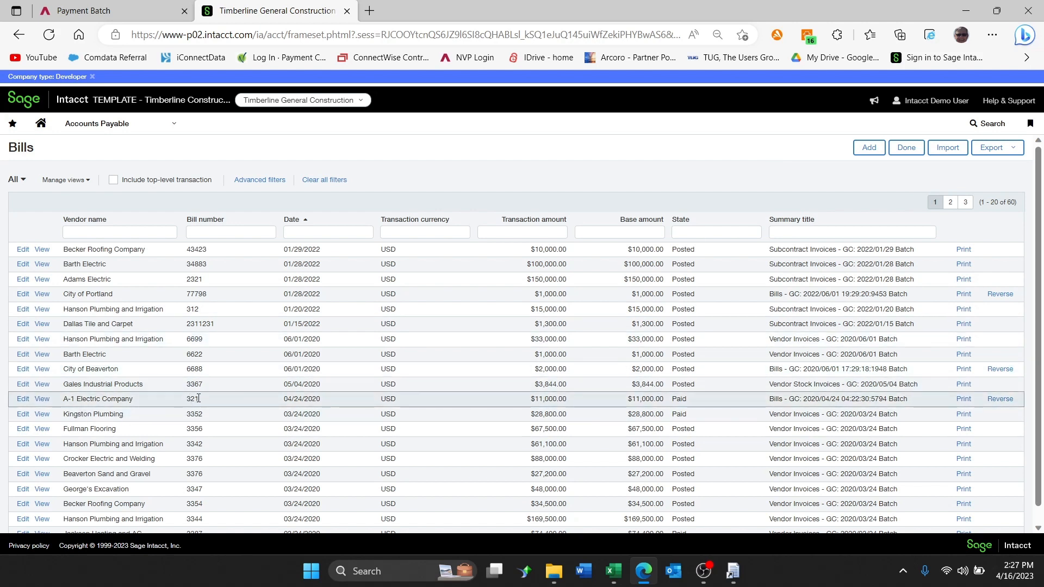
pyautogui.click(42, 401)
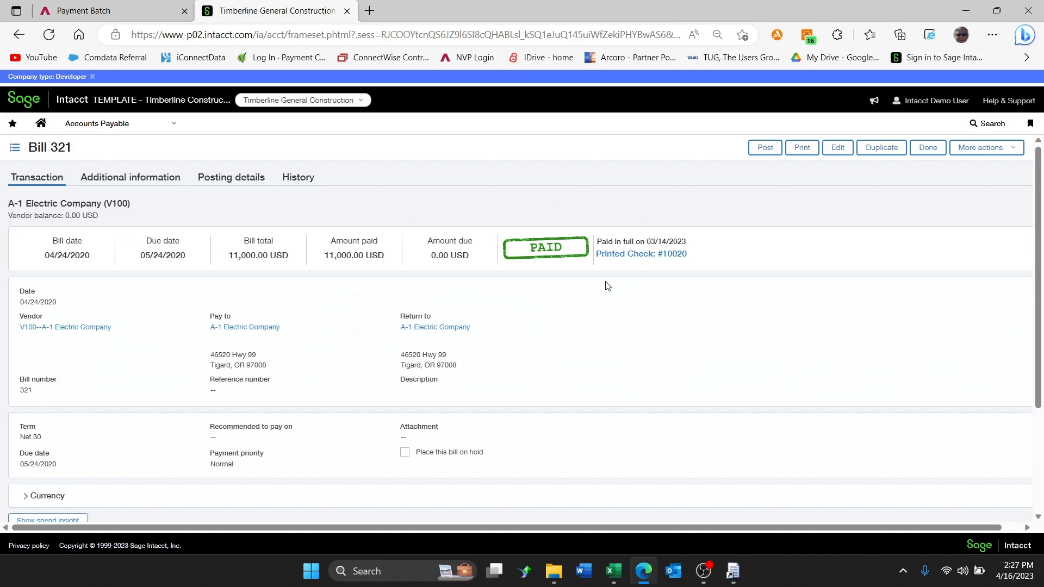
pyautogui.click(144, 177)
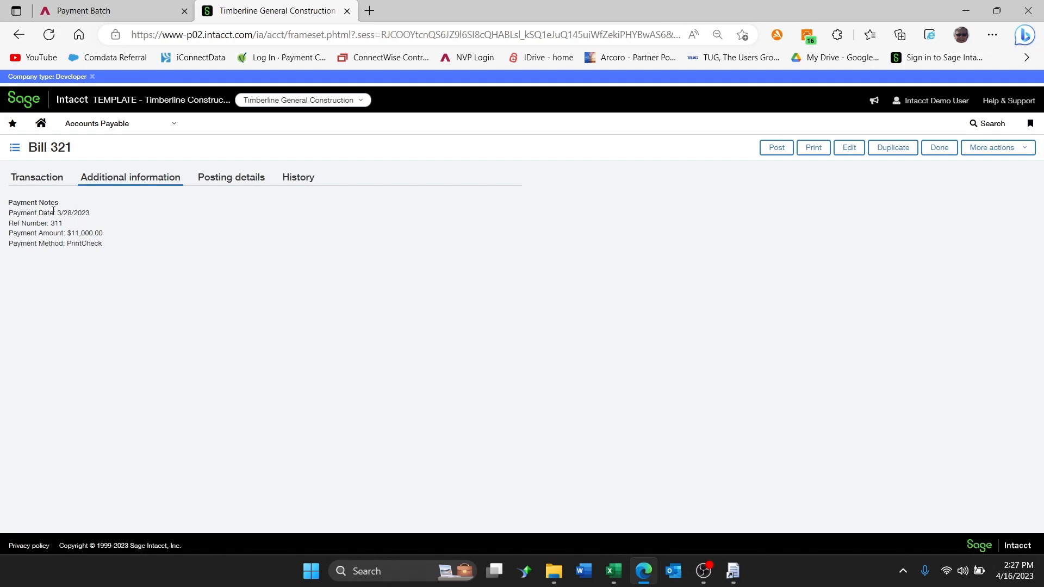